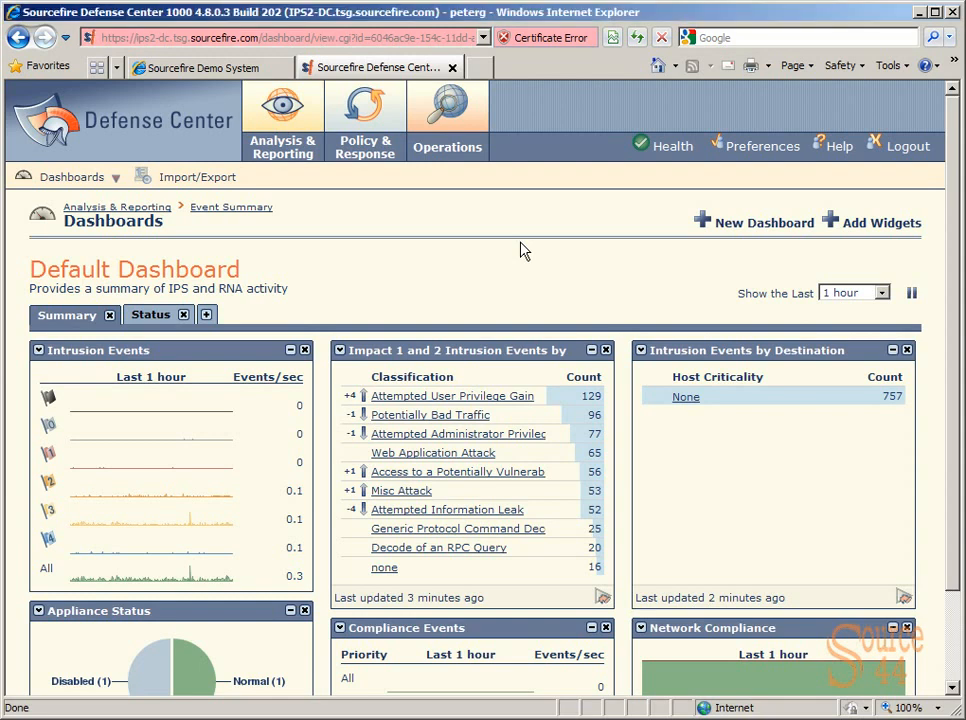
Step: Start a new compliance policy and name it "IRC Detection"
left_click(365, 147)
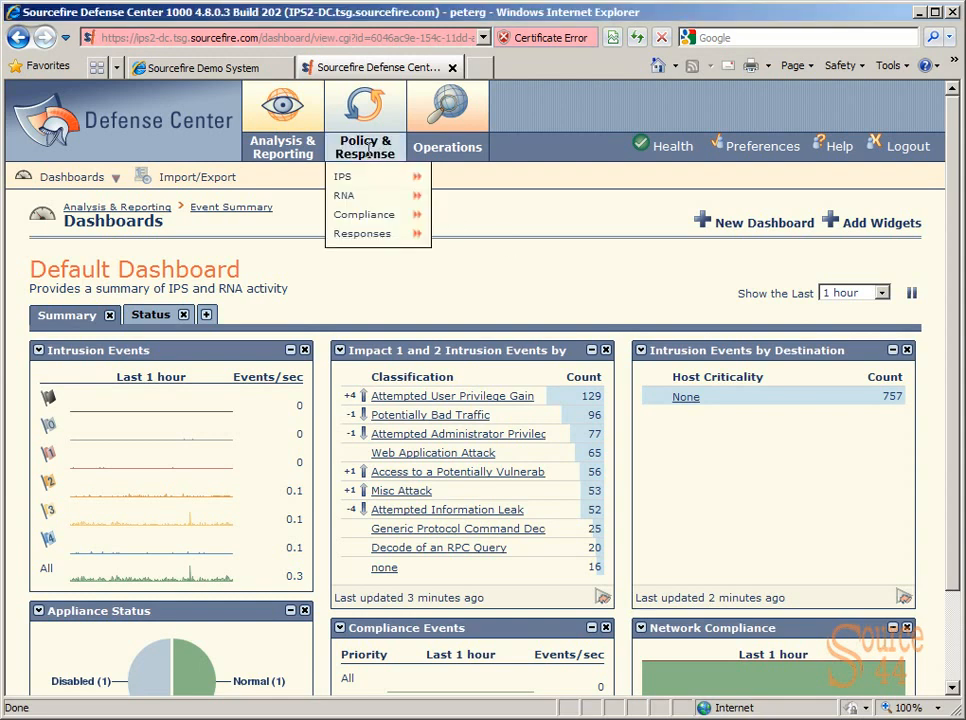
mouse_move(378, 229)
left_click(445, 222)
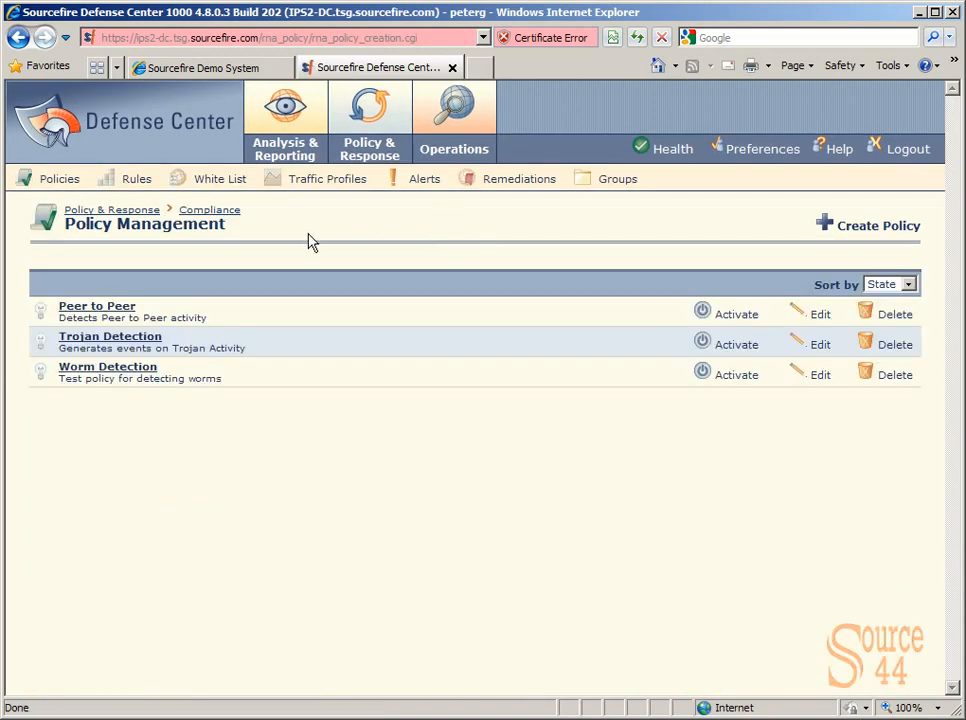
left_click(856, 236)
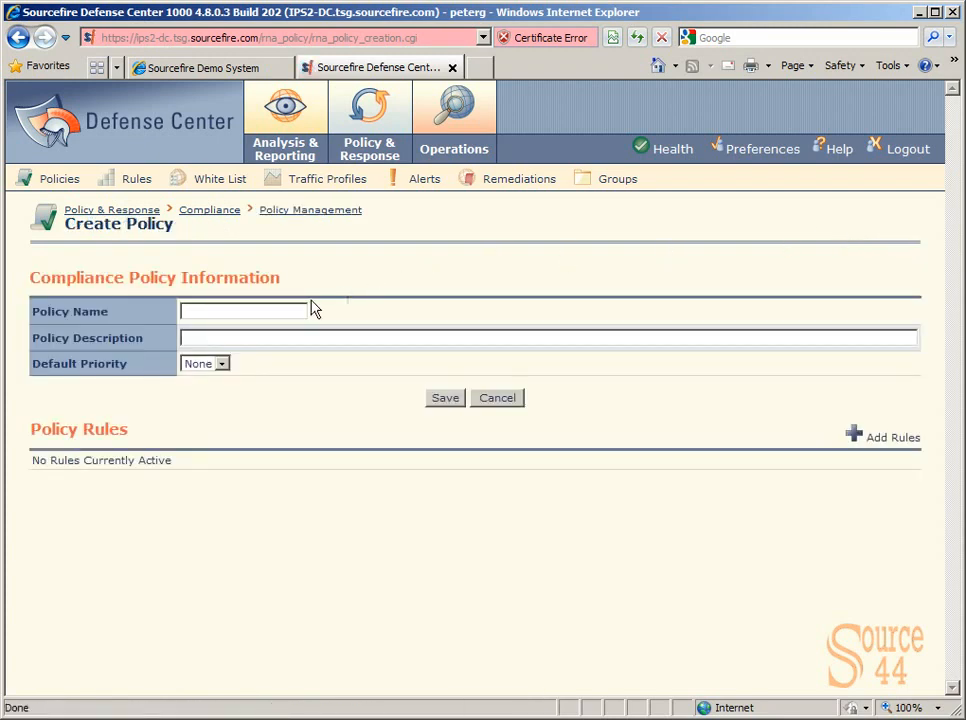
left_click(244, 311)
type("IRC De")
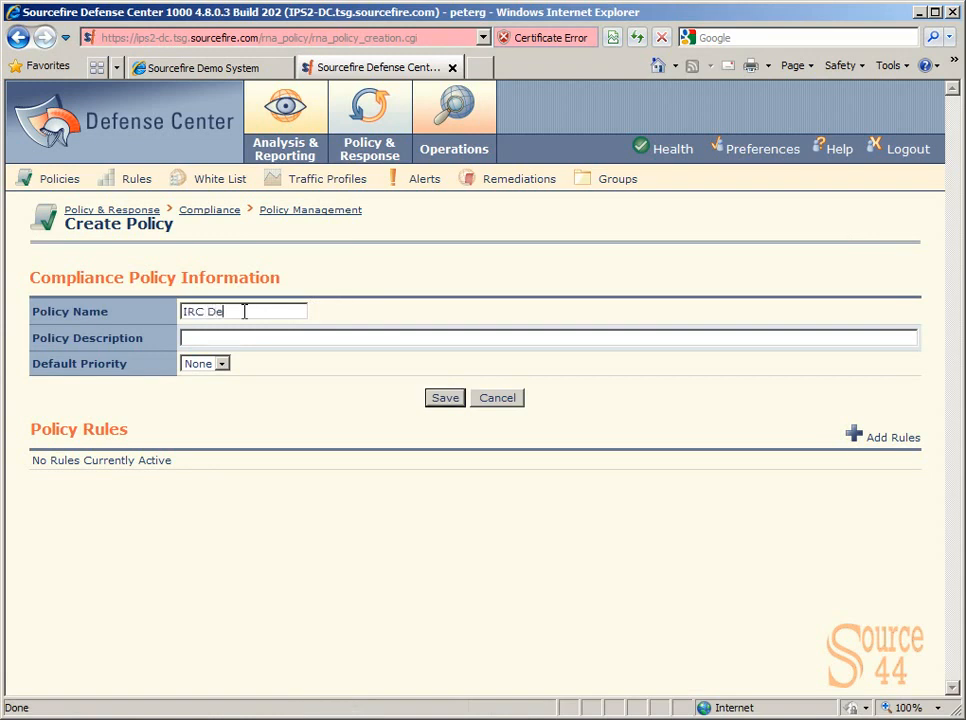
type("tection")
Step: Describe the policy as "IRC Traffic is not allowed on the corporate network and all IRC traffic seen should be classified as malicious"
key("Tab")
type("IRC Traffic is not allowed on")
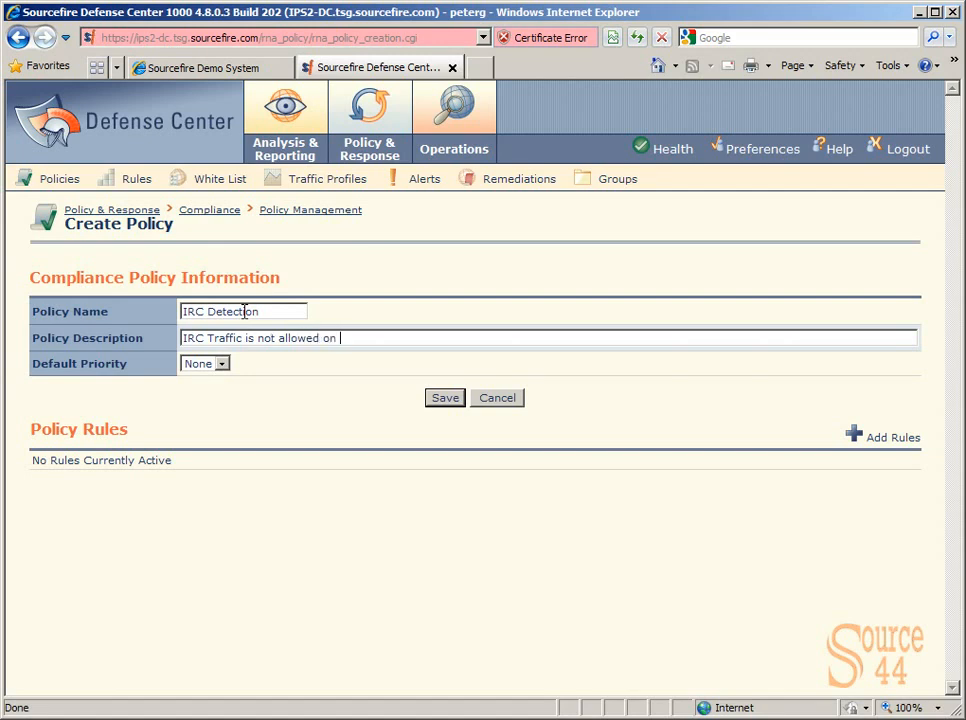
type(" the corporate network and all ")
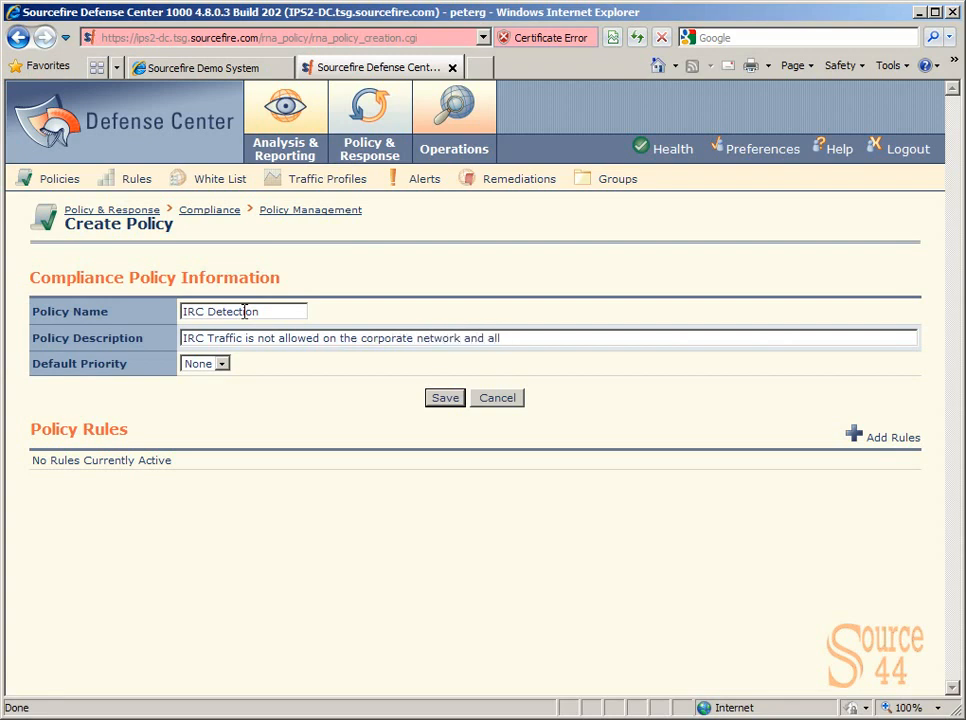
type("IRC traffic seen sh")
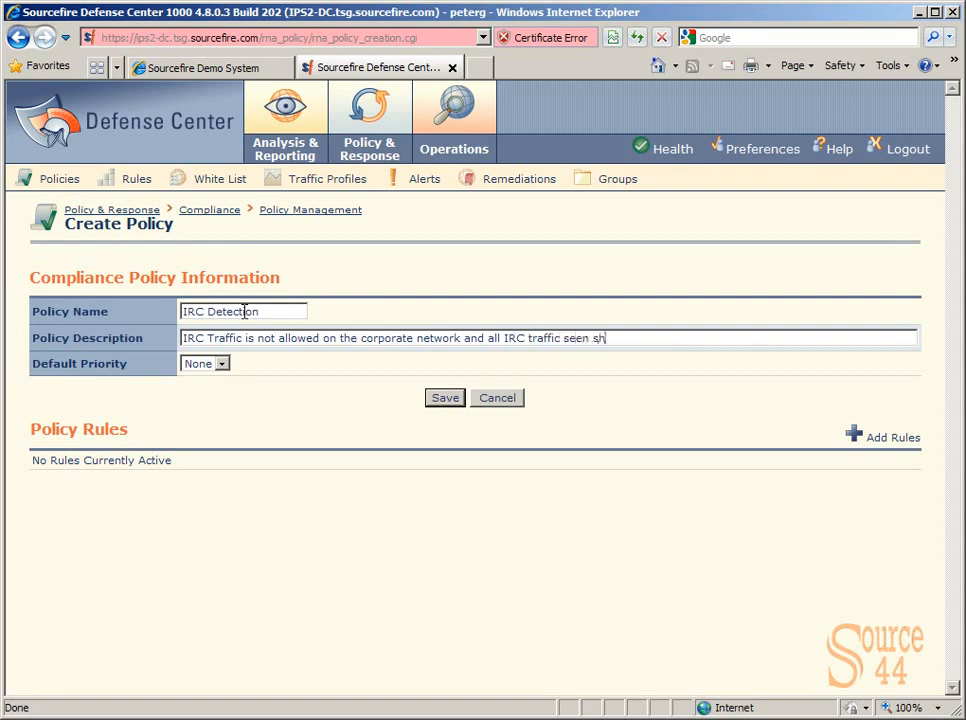
type("ould be cal")
key("BackSpace")
key("BackSpace")
type("lassified")
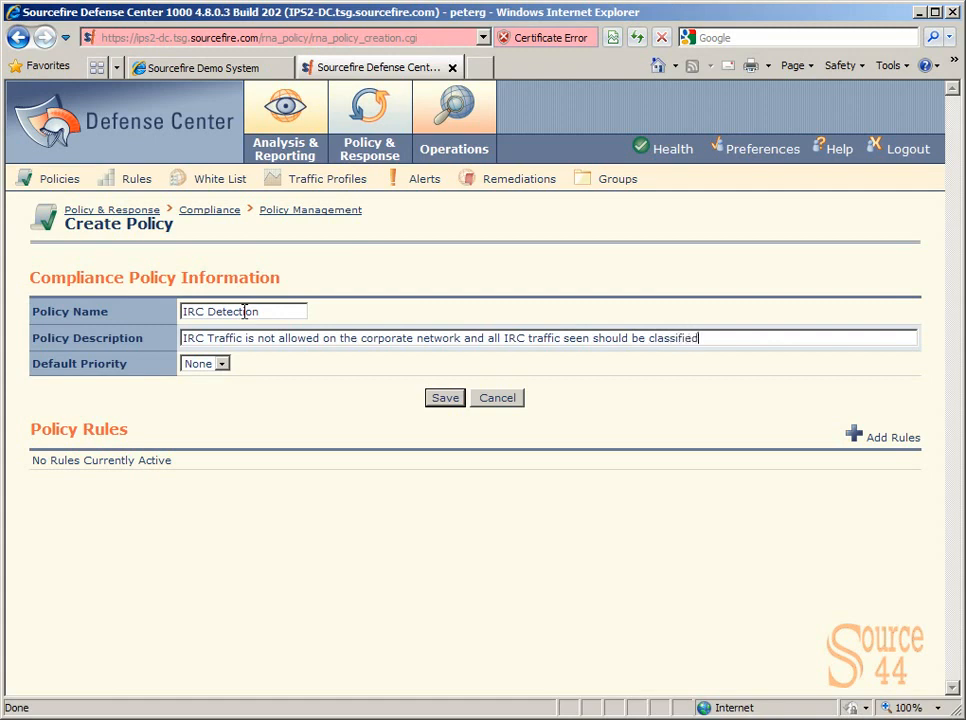
type(" as malicious")
Step: Set the default priority of the IRC Detection policy to 1 and save the policy
left_click(213, 366)
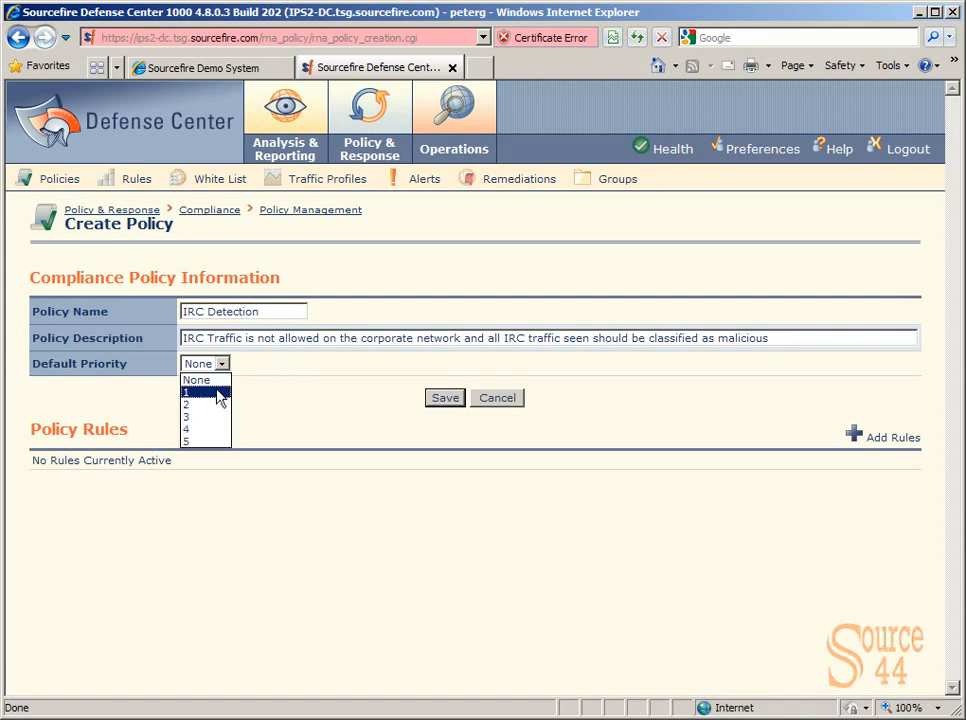
left_click(214, 393)
left_click(442, 398)
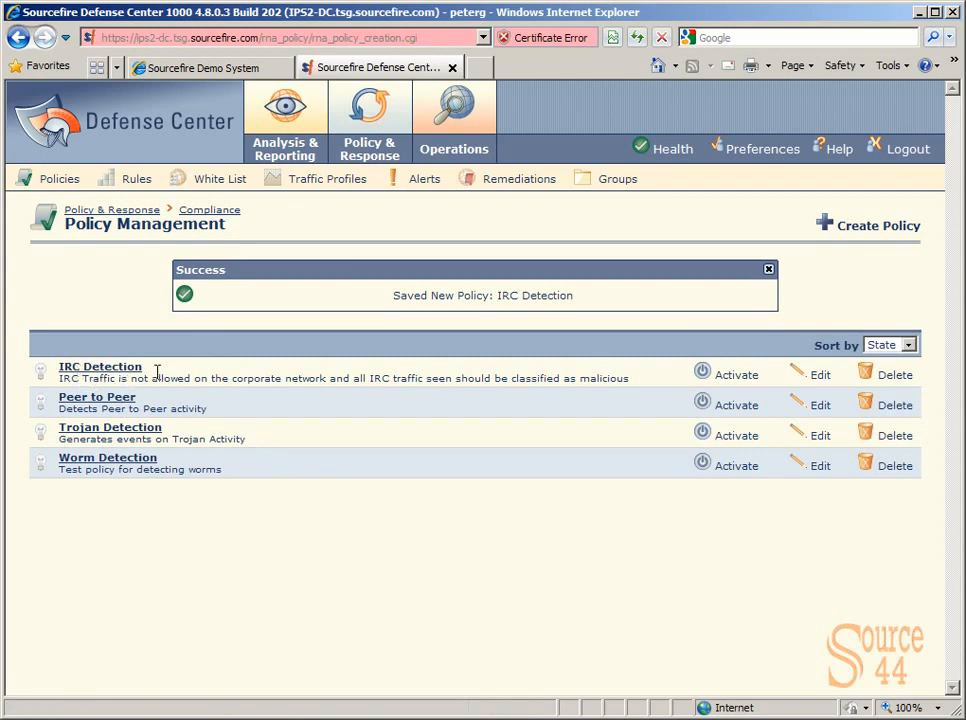
Step: Create a compliance rule group named "IRC Detection Rules"
left_click(790, 376)
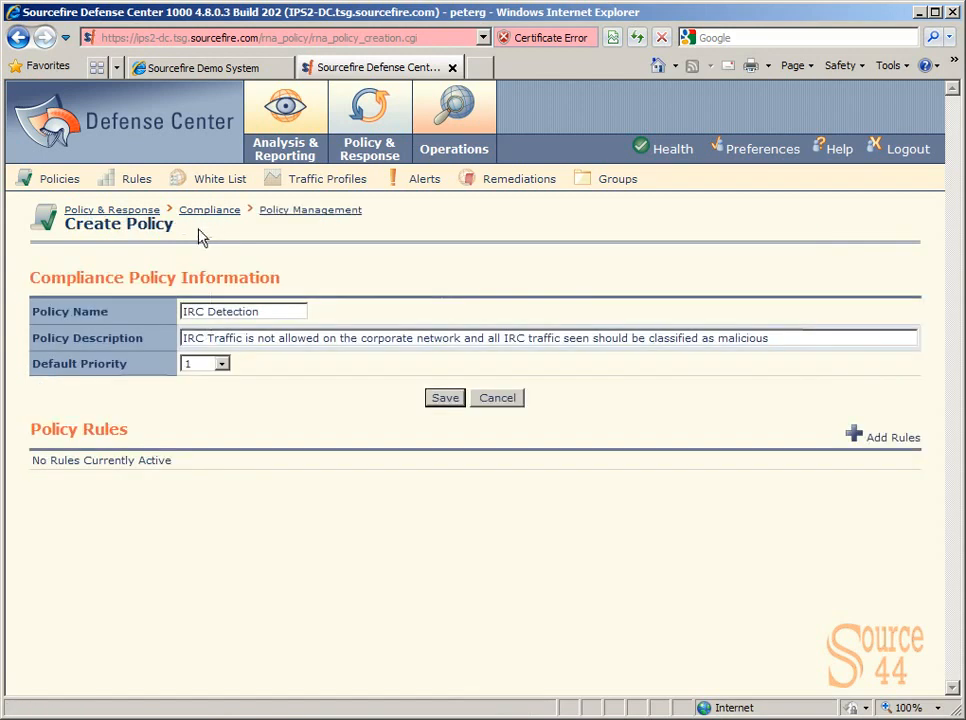
left_click(123, 190)
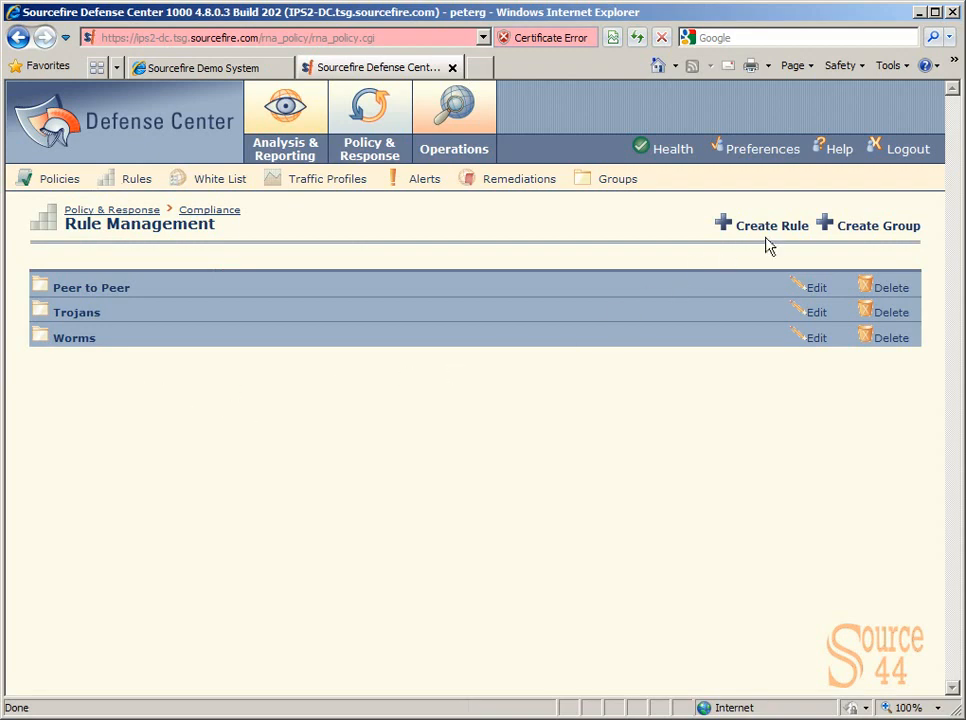
left_click(840, 230)
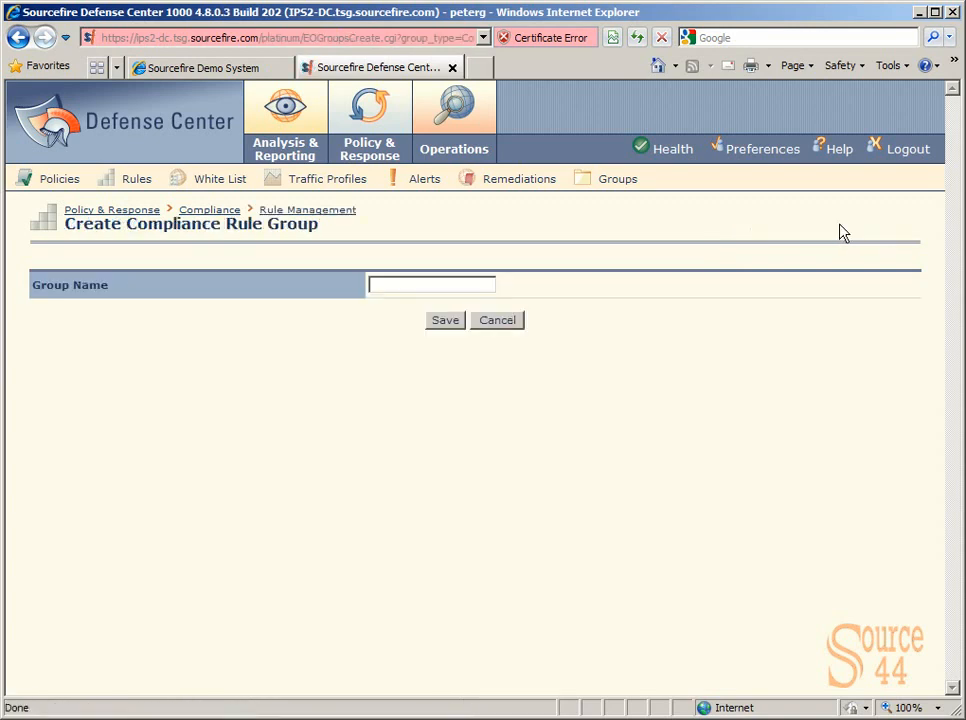
left_click(394, 289)
type("IRC Det")
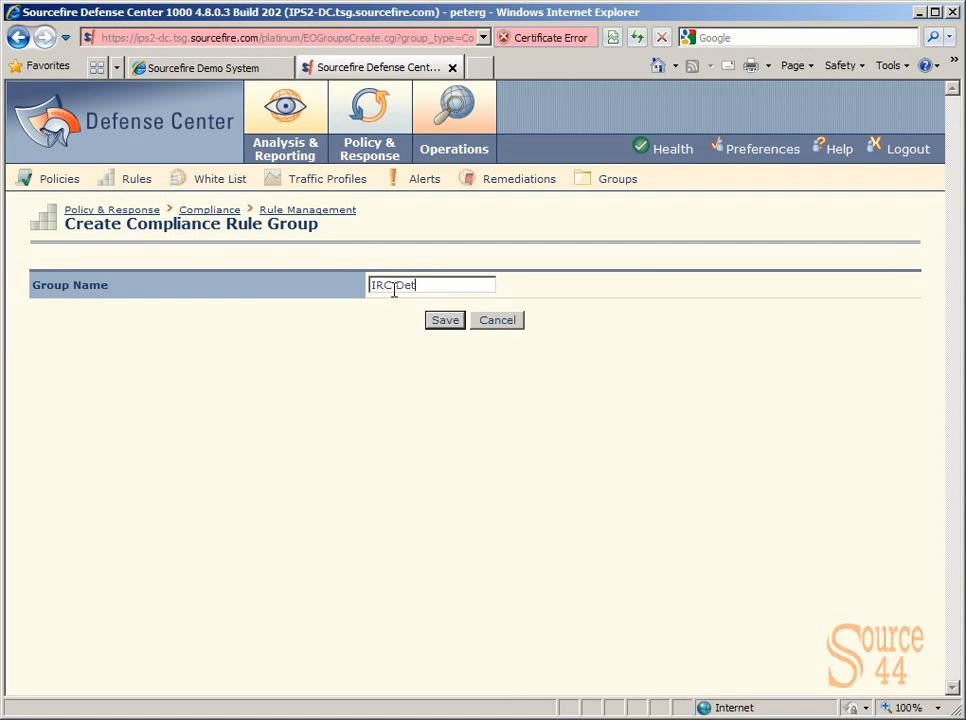
type("ections")
key("BackSpace")
type("Rules")
left_click(449, 324)
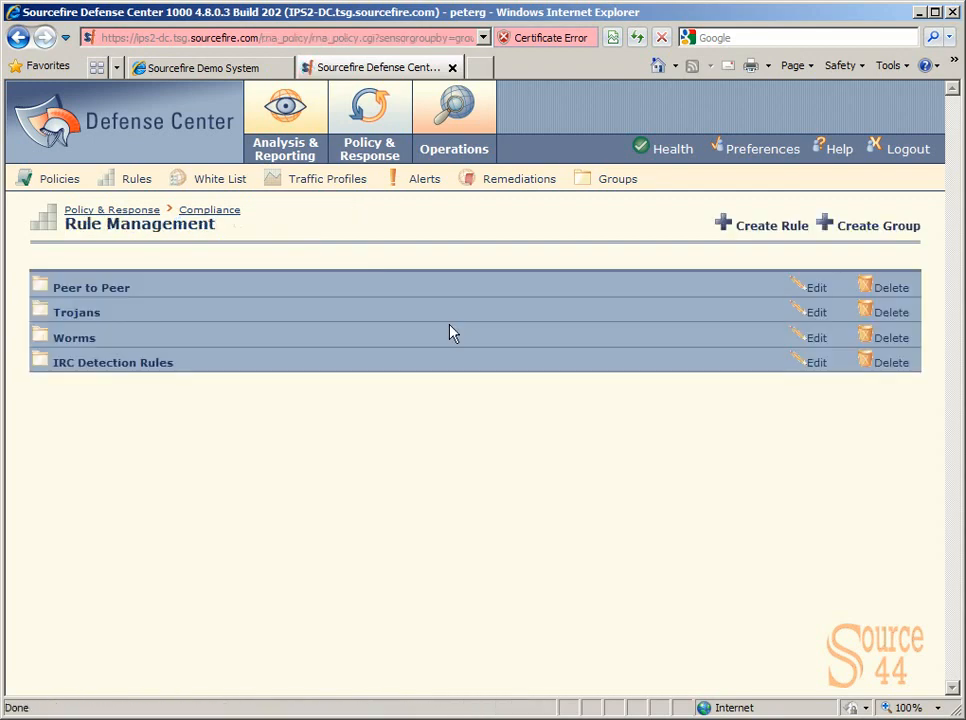
Step: Create an "IRC Traffic (Intrusion)" rule in IRC Detection Rules for intrusion events, described as "Detects if an intrusion event is using IRC for it's traffic protocol"
left_click(753, 228)
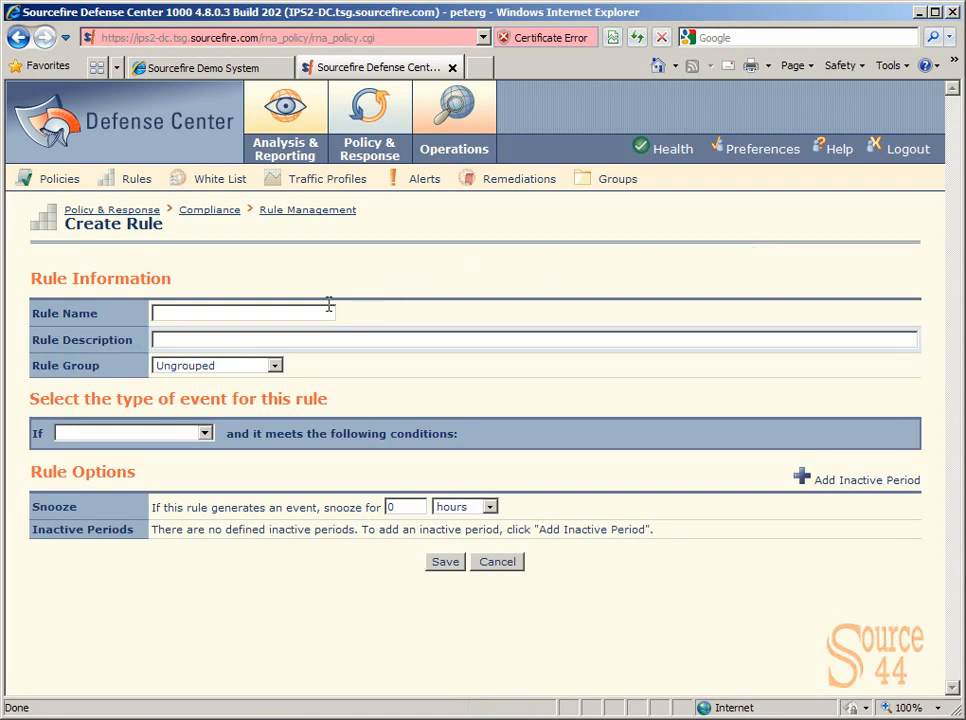
left_click(287, 314)
left_click(200, 436)
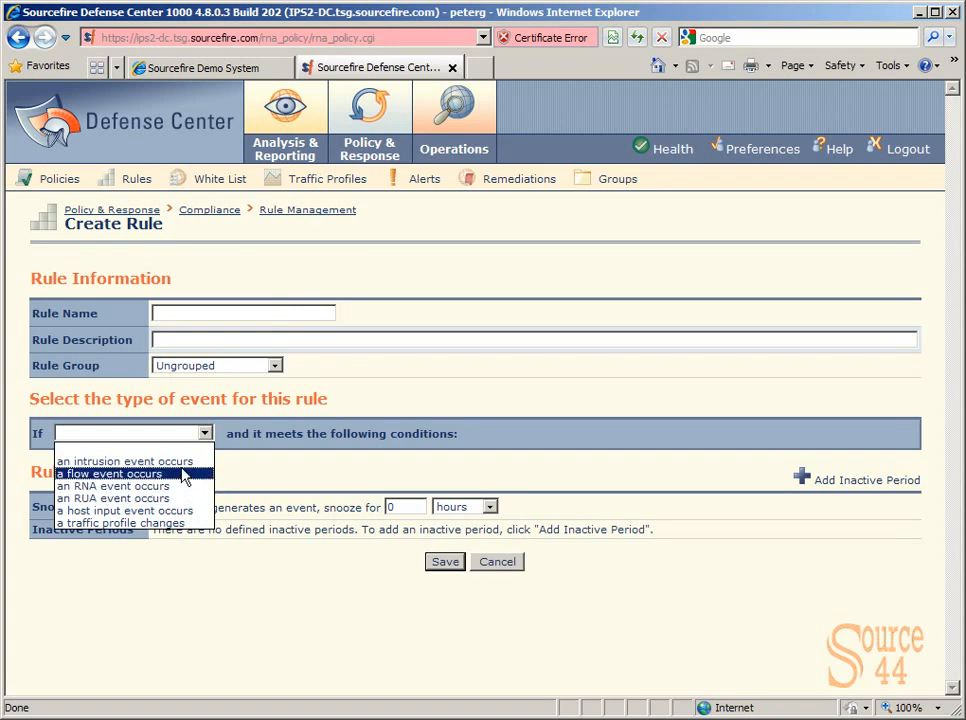
key("Up")
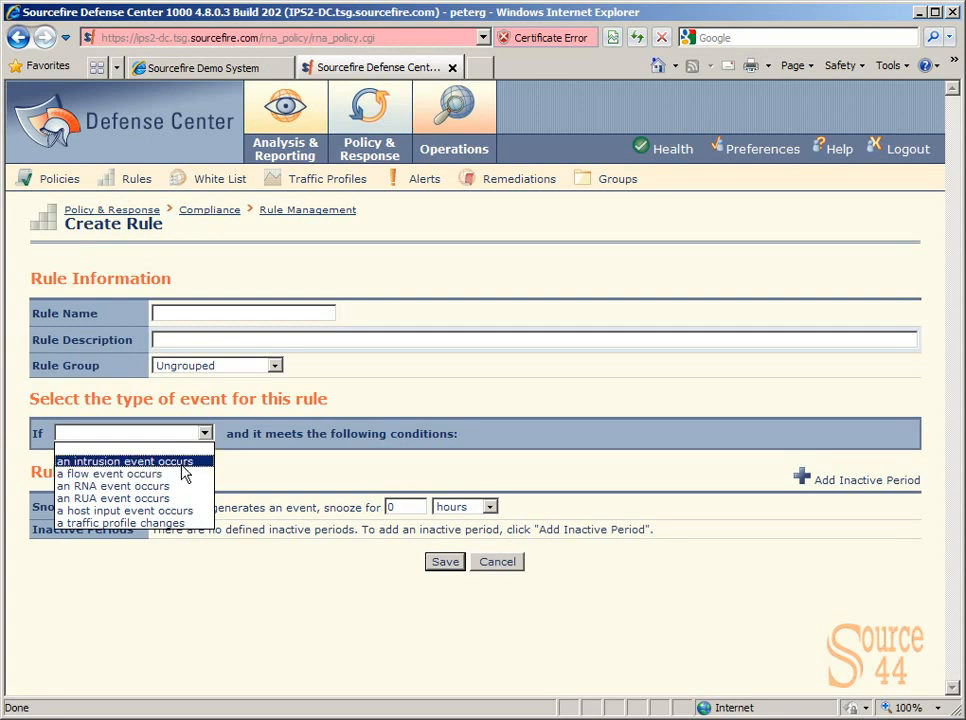
key("Return")
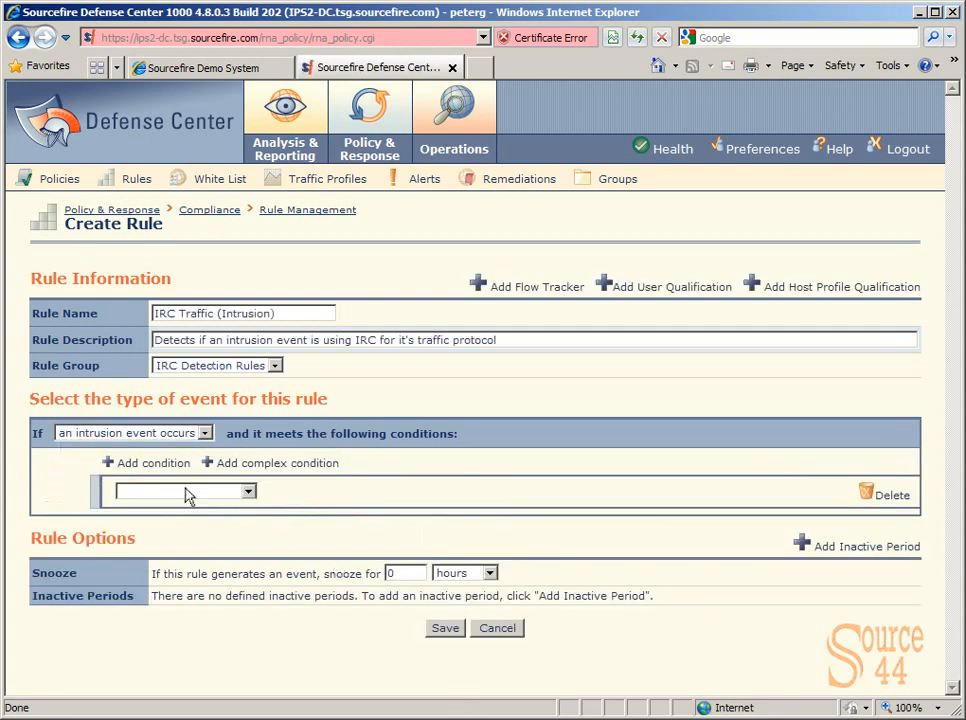
Step: Set the rule's condition so that the Rule Message contains the string "IRC"
left_click(185, 491)
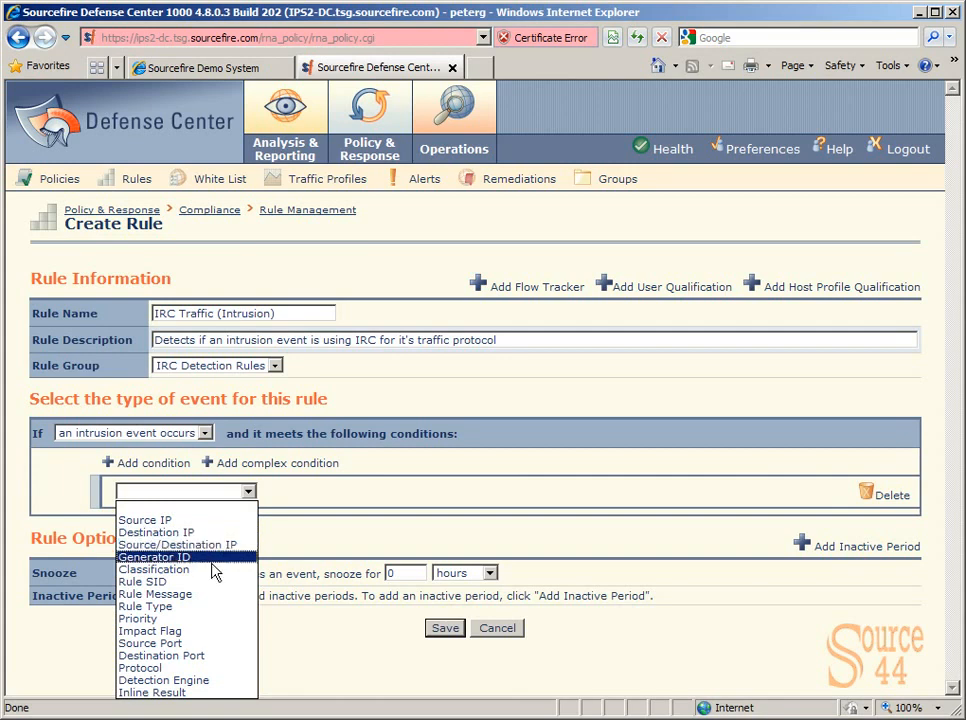
left_click(218, 595)
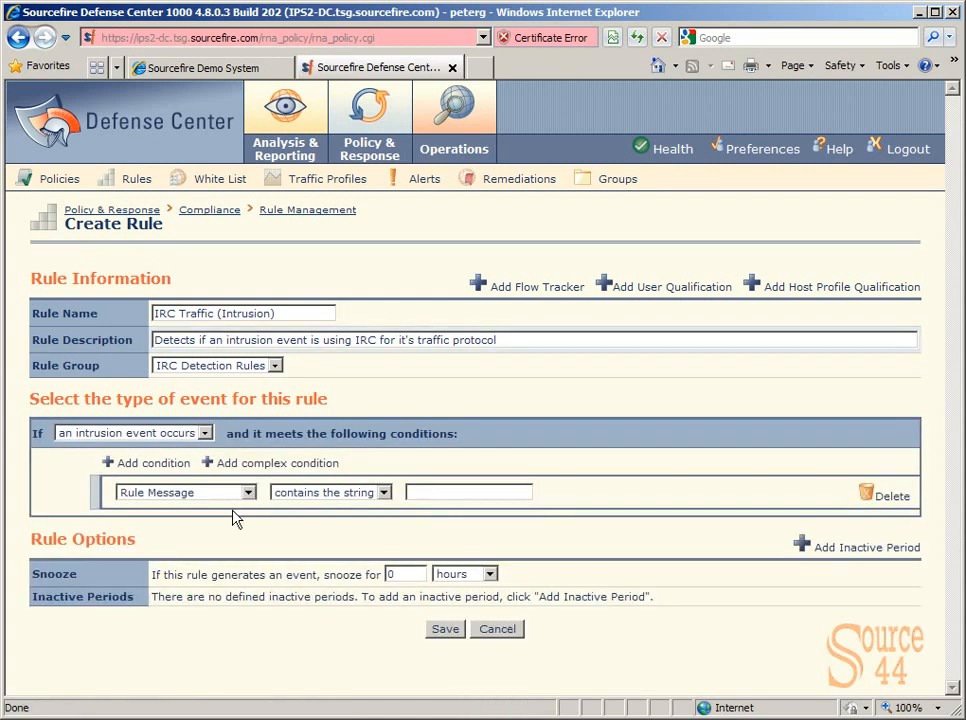
left_click(368, 496)
left_click(368, 498)
left_click(410, 493)
type("IRC")
Step: Reword the rule description to "Detects if an intrusion event contains the string "IRC"" and save the rule
left_click_drag(311, 340, 621, 350)
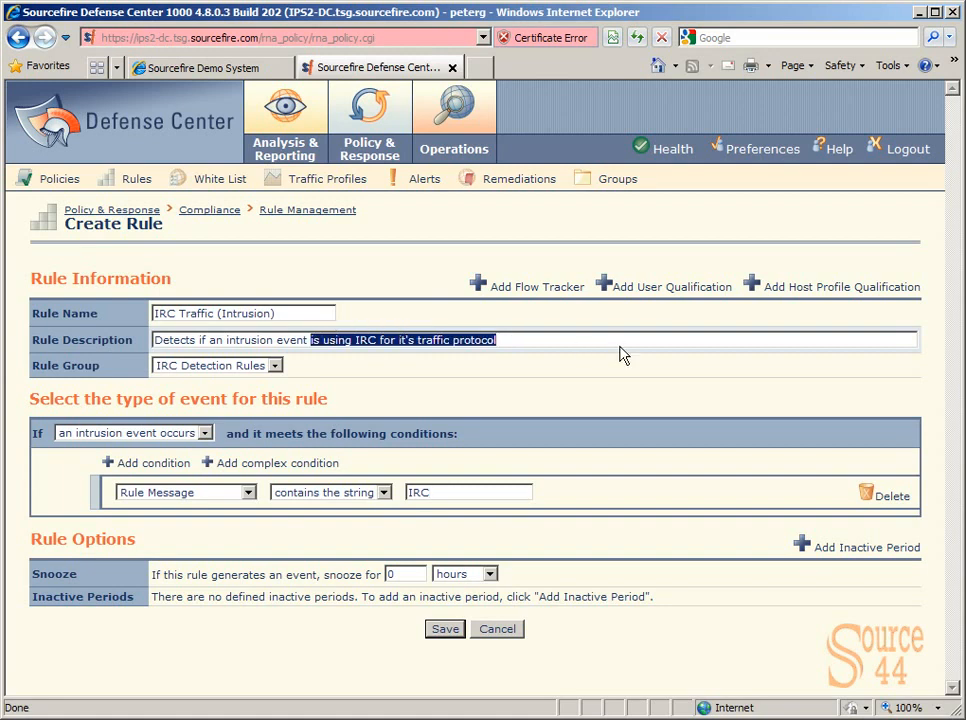
key("BackSpace")
type("contains ")
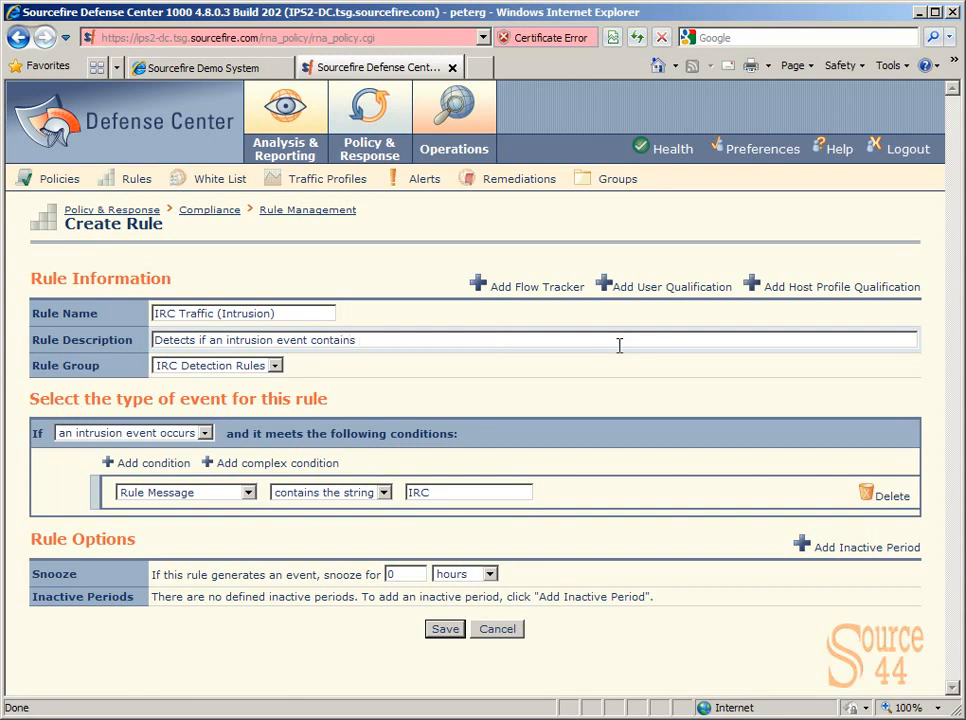
type("the string \"IRC\"")
left_click(445, 628)
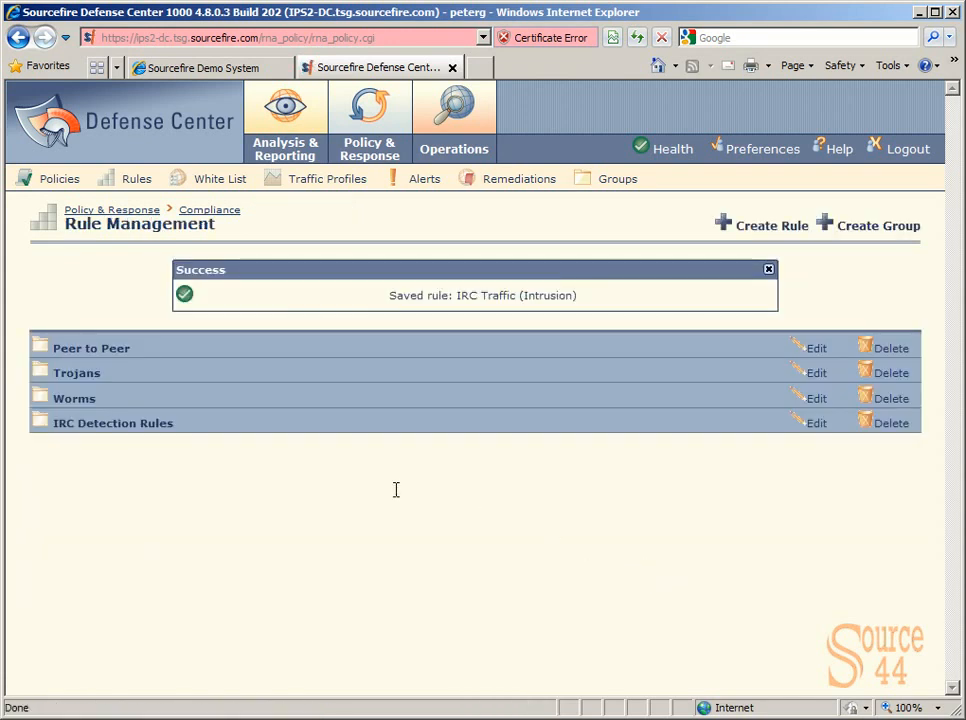
Step: Add the IRC Traffic (Intrusion) rule to the saved IRC Detection policy and activate that policy
left_click(58, 186)
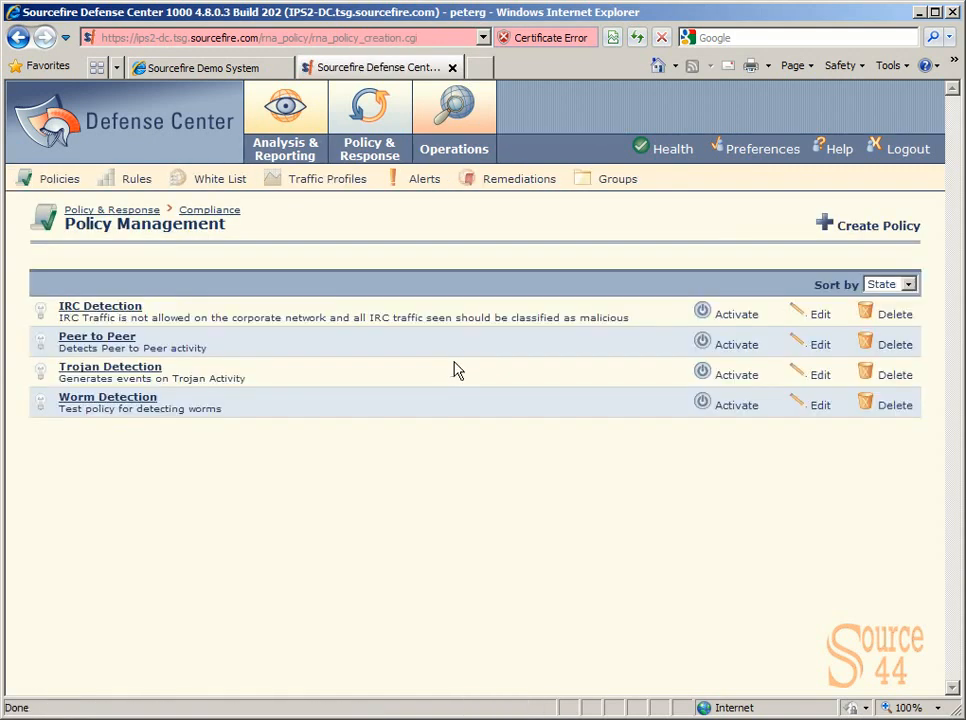
left_click(809, 315)
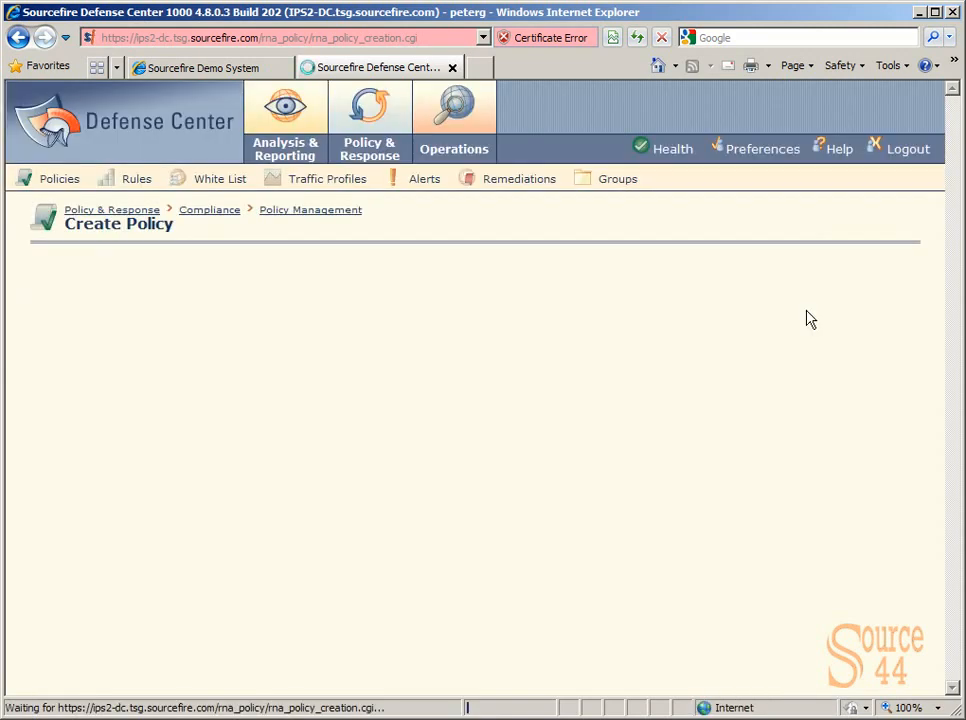
left_click(854, 445)
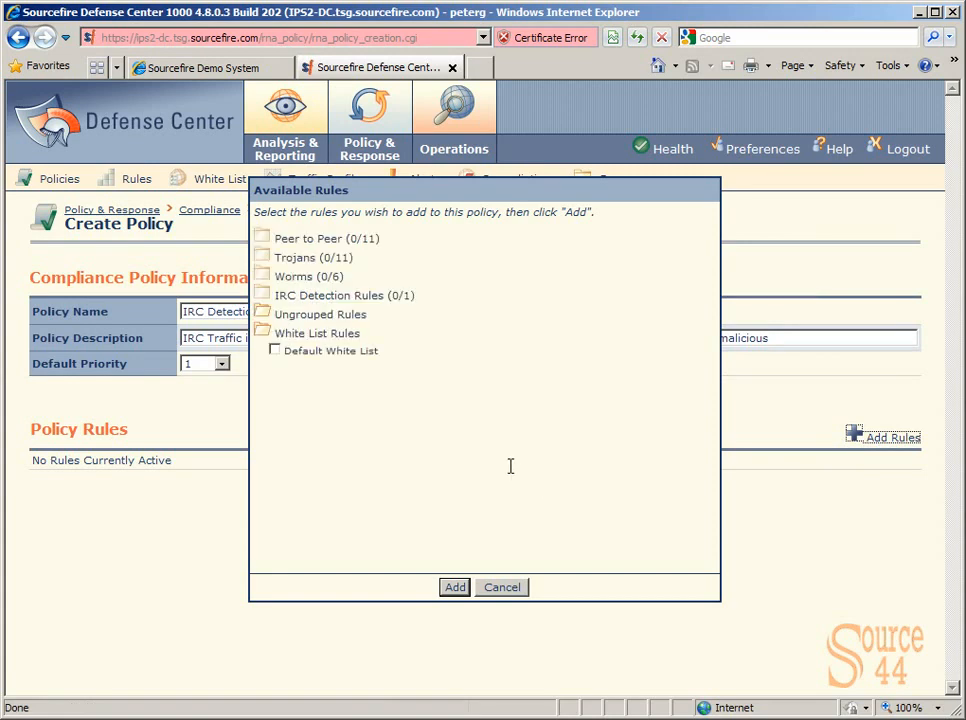
left_click(263, 296)
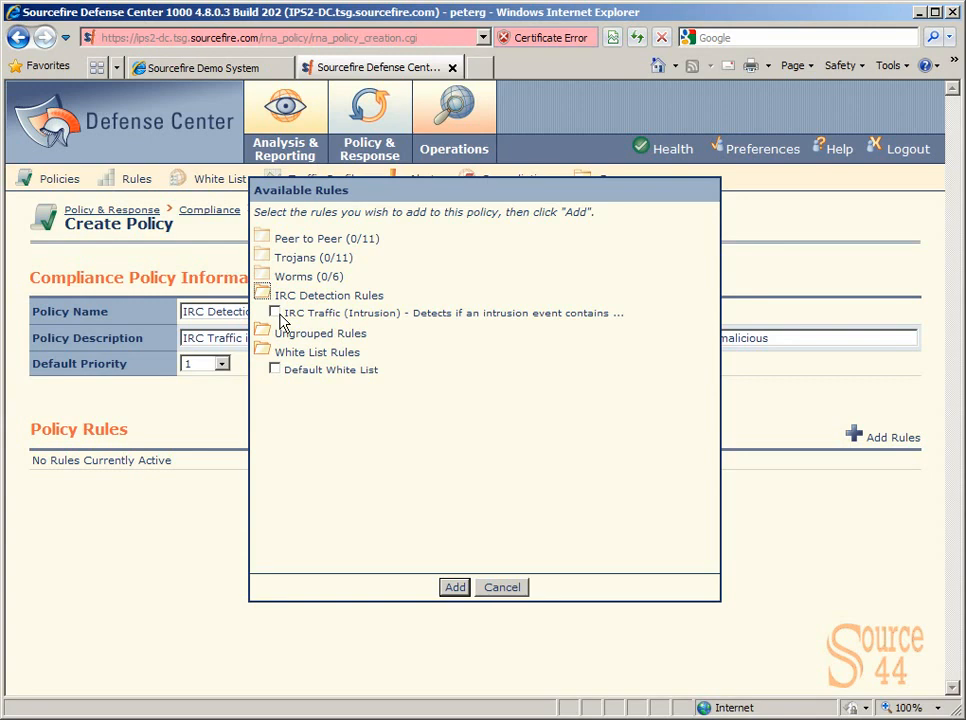
left_click(275, 313)
left_click(455, 589)
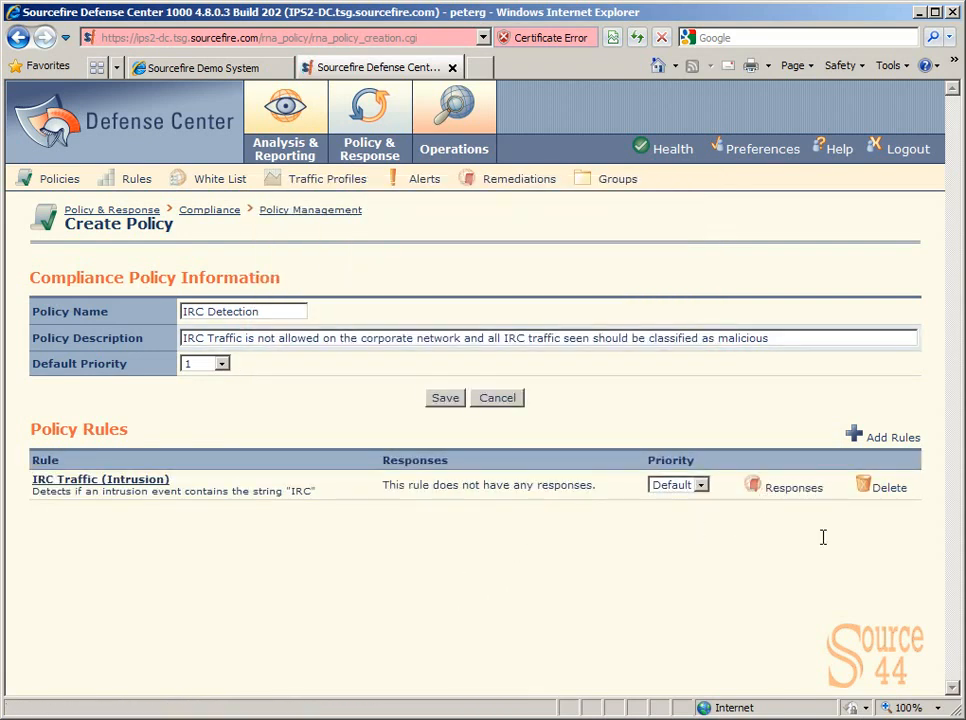
left_click(440, 401)
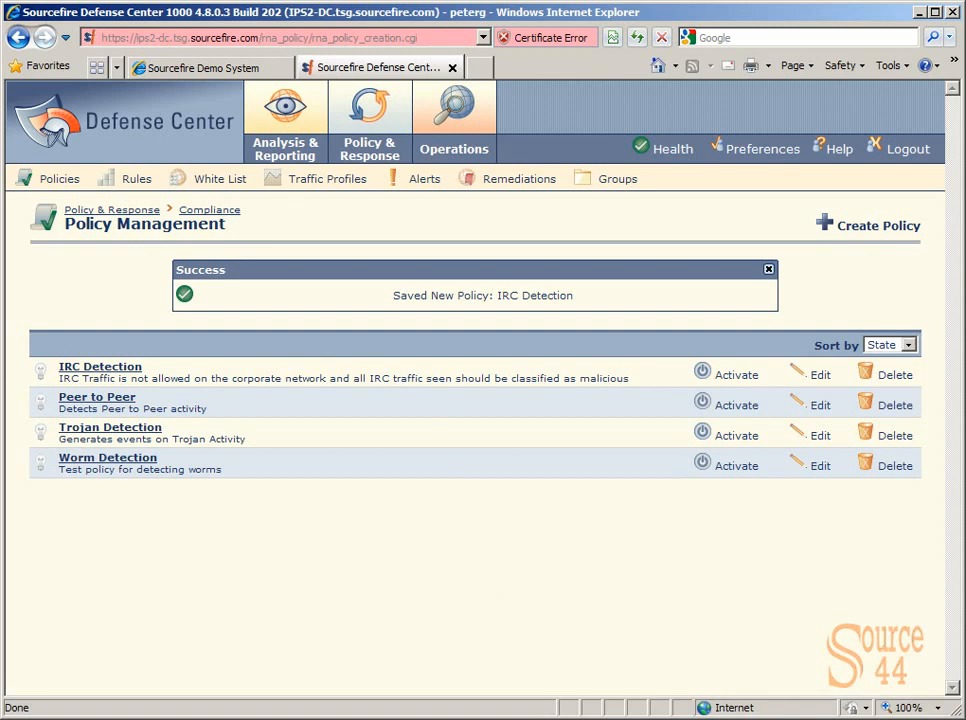
left_click(718, 383)
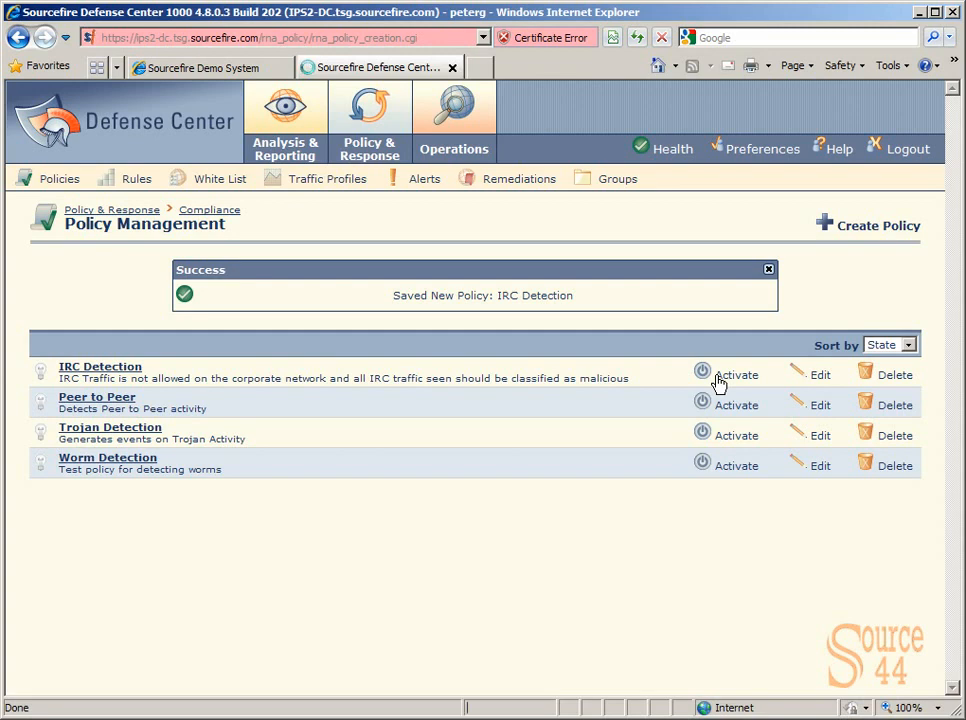